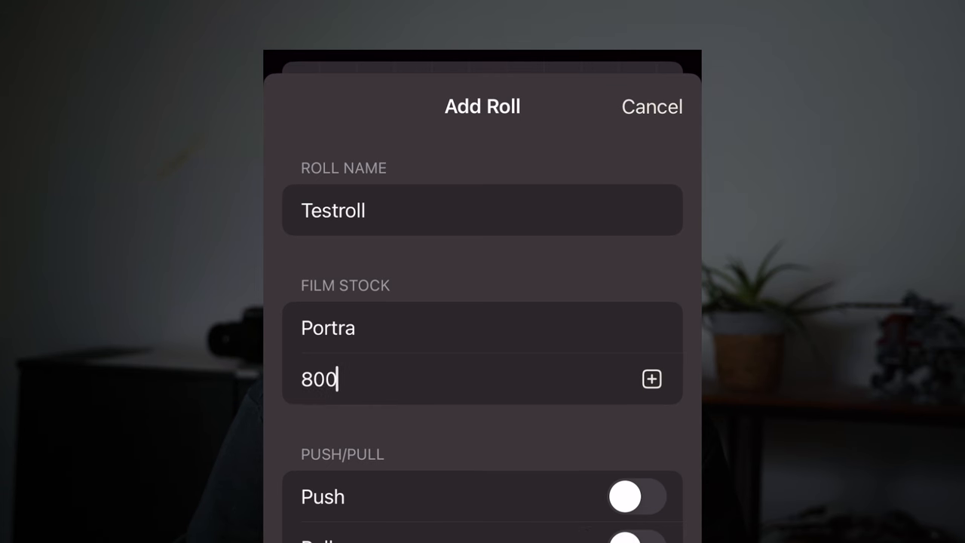
scroll(482, 339, "down", 2)
scroll(482, 339, "down", 1)
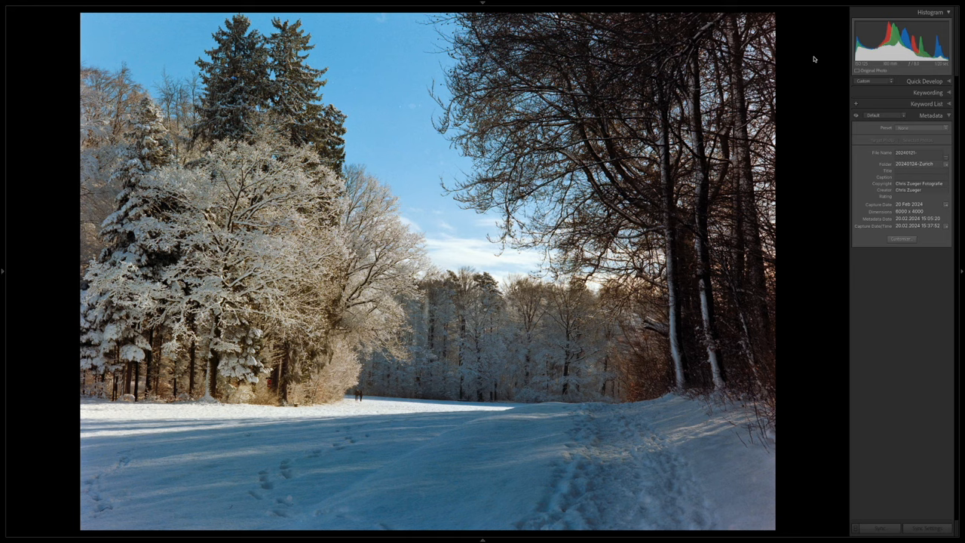
Switch the Metadata panel to the Negative Lab Pro preset to expose the film fields.
left_click(883, 115)
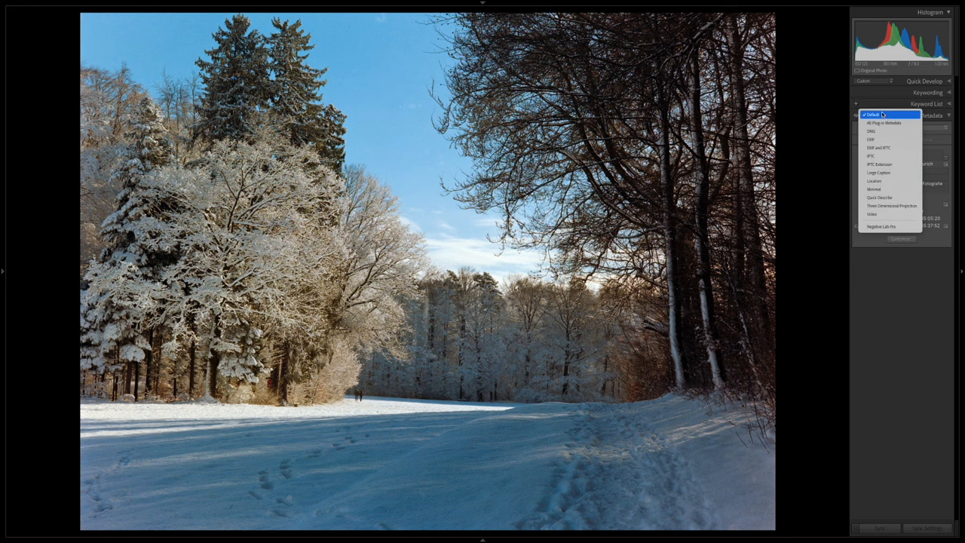
left_click(885, 226)
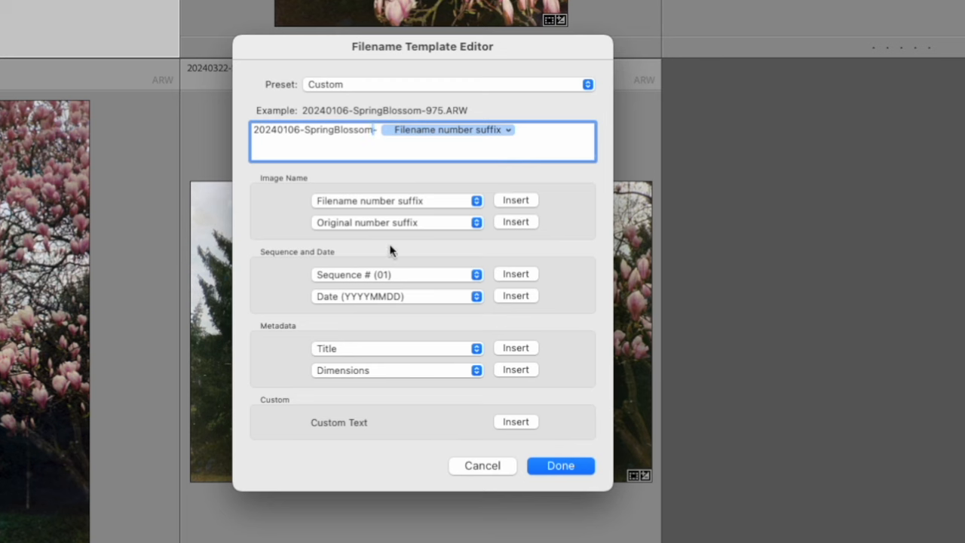
Keep the YYYYMMDD year-month-day date format in the filename template.
left_click(330, 298)
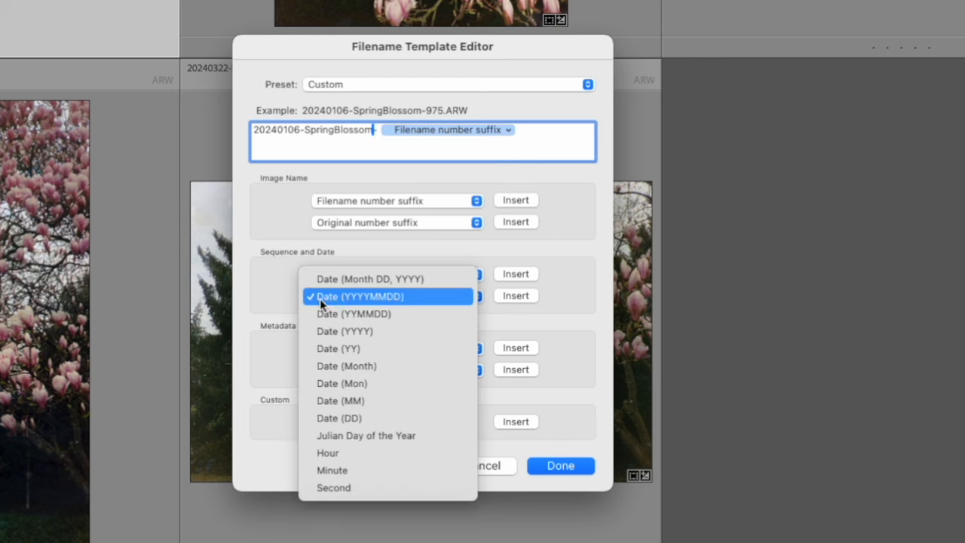
left_click(319, 298)
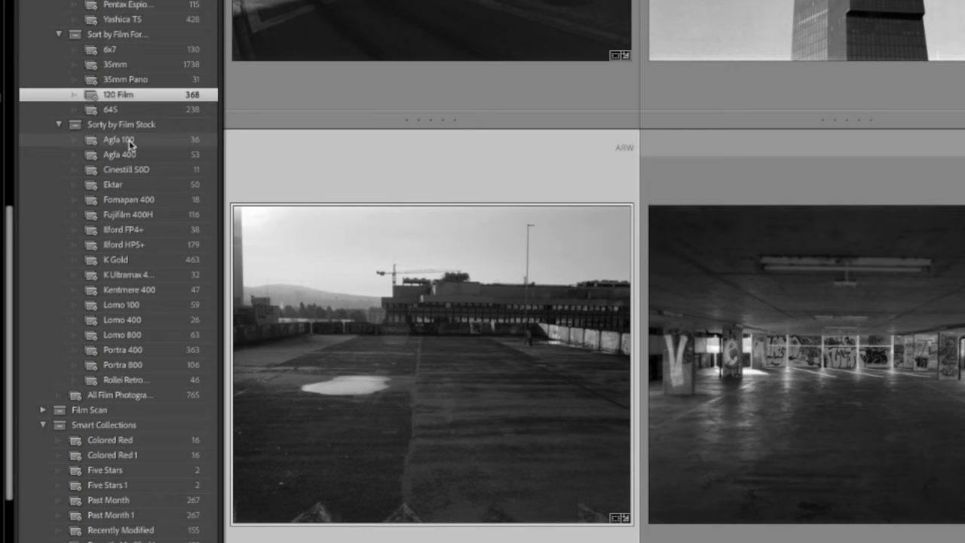
View the Agfa 100, Cinestill 50D and Canon AE-1 collections, then step back to the foggy panorama.
left_click(119, 139)
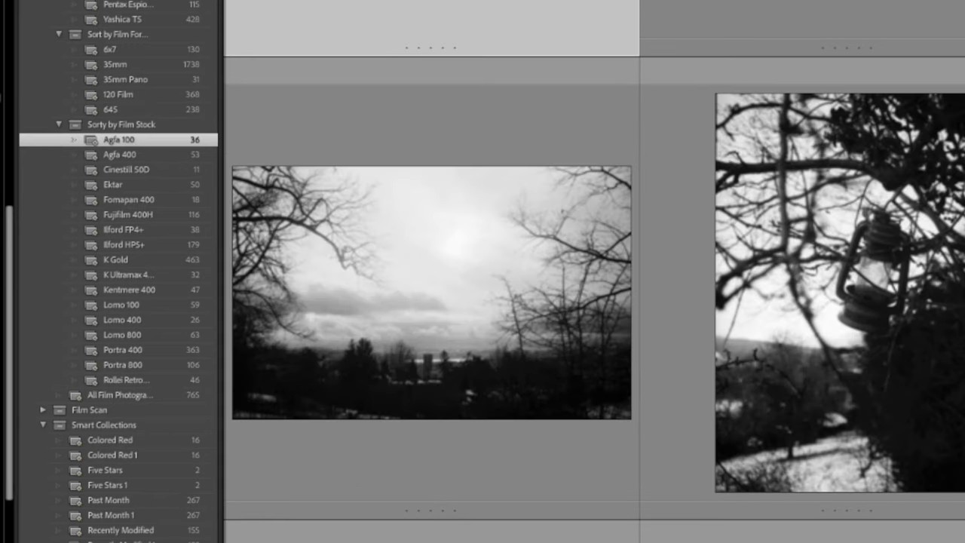
scroll(594, 302, "down", 10)
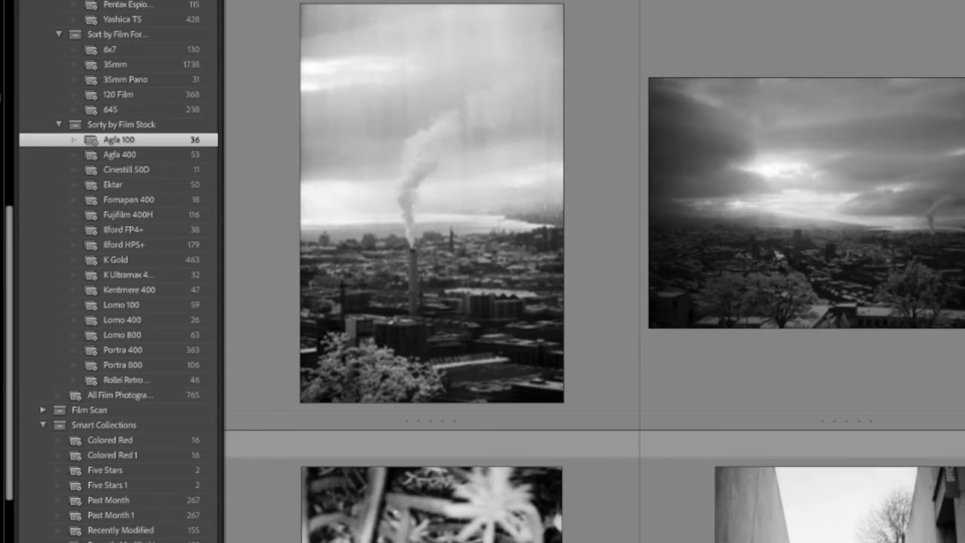
scroll(594, 301, "down", 4)
scroll(594, 302, "down", 4)
scroll(593, 301, "down", 4)
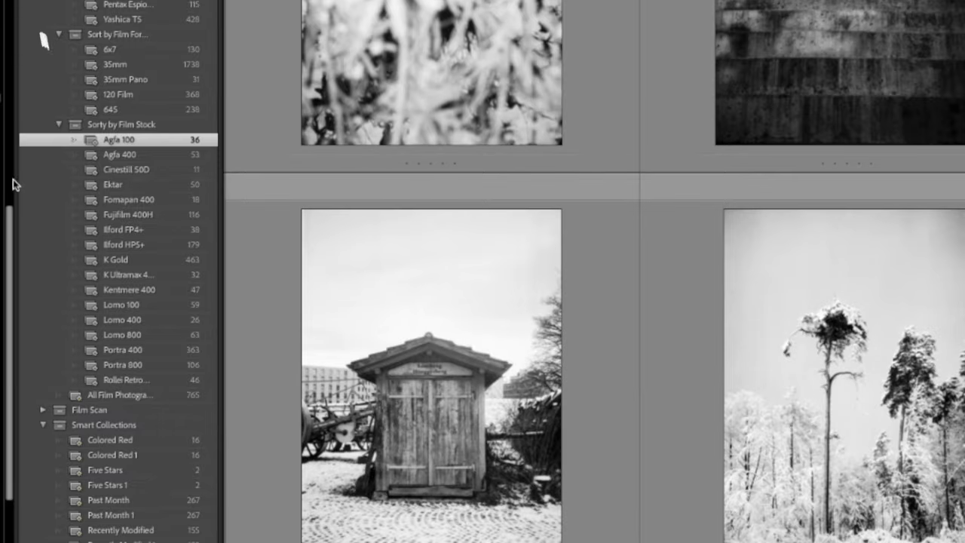
left_click(128, 170)
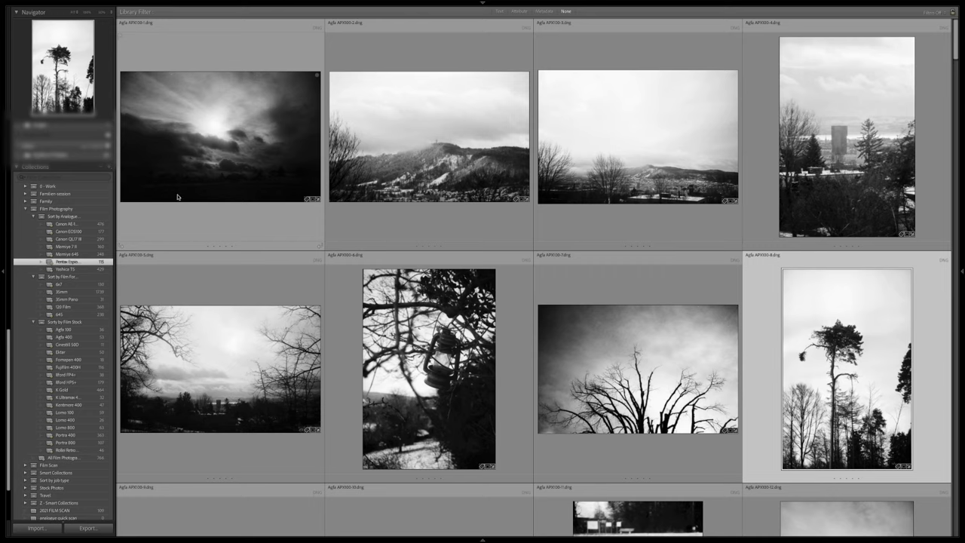
left_click(64, 223)
scroll(497, 297, "down", 2)
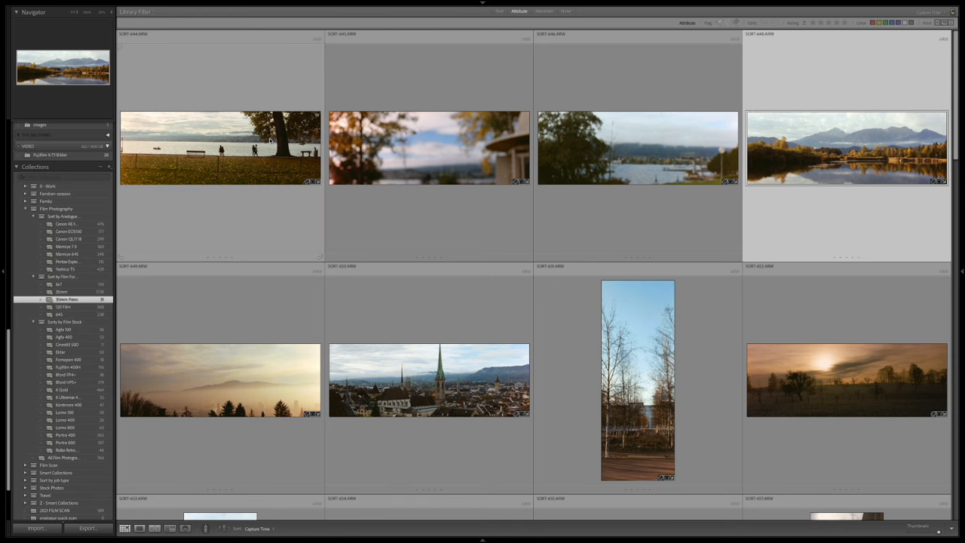
key("Left")
key("Left")
key("Left")
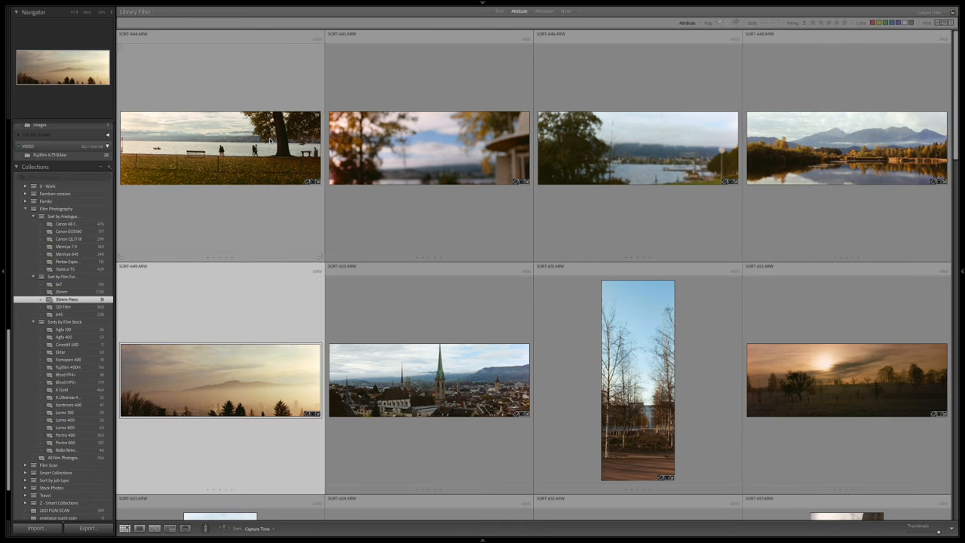